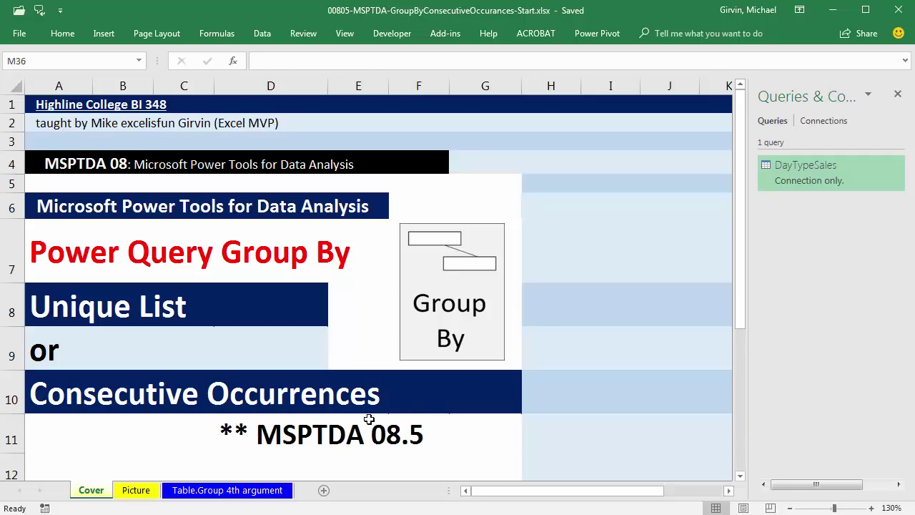
Switch to the Picture sheet showing the GroupKind.Global versus GroupKind.Local comparison diagram.
click(137, 490)
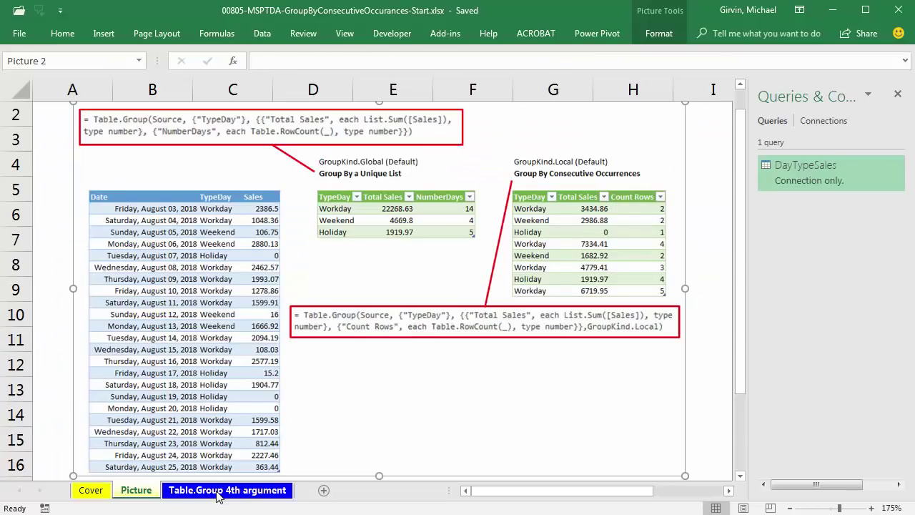
From the 'Table.Group 4th argument' sheet, open the DayTypeSales query in Power Query Editor.
click(219, 491)
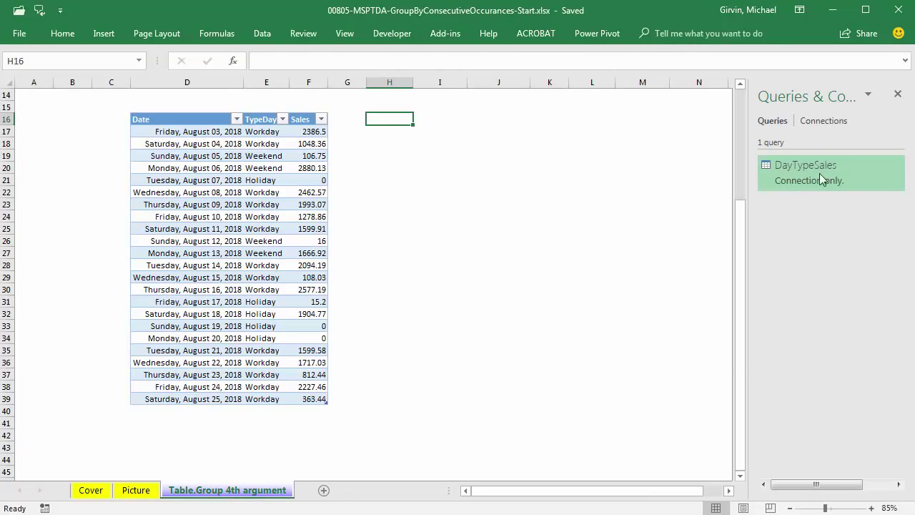
mouse_move(845, 177)
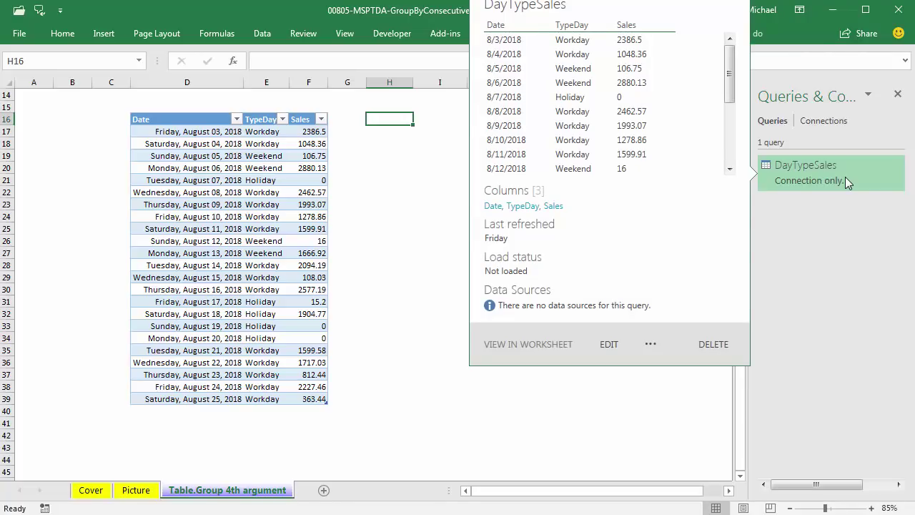
double_click(845, 177)
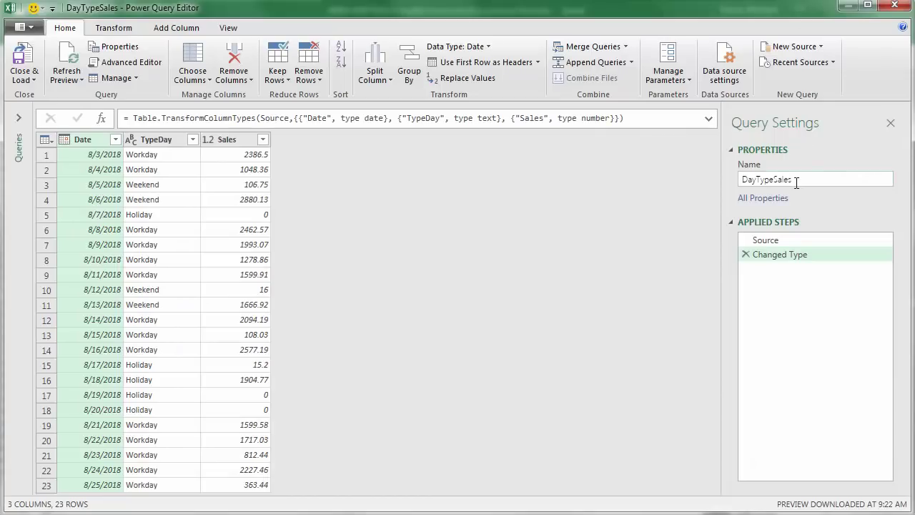
Rename the DayTypeSales query to DayTypeSalesGlobal and widen the queries pane to show it.
click(19, 123)
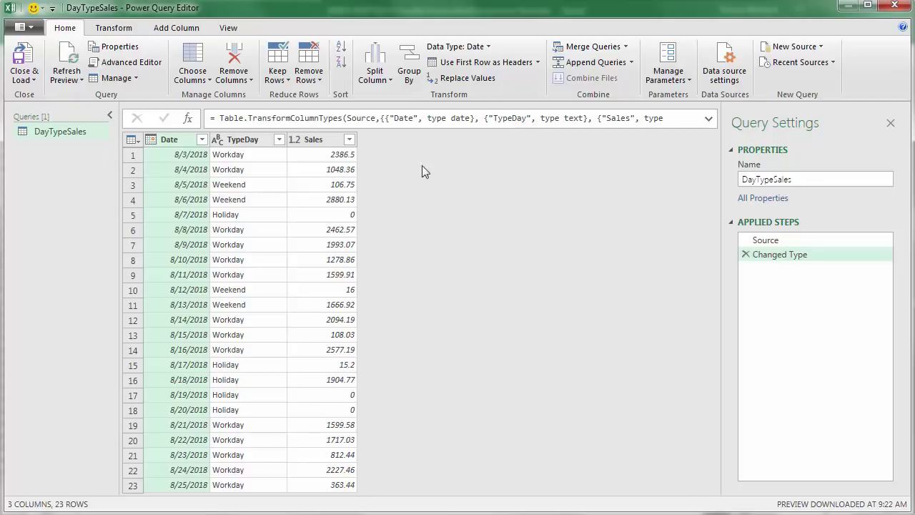
click(41, 135)
key(F2)
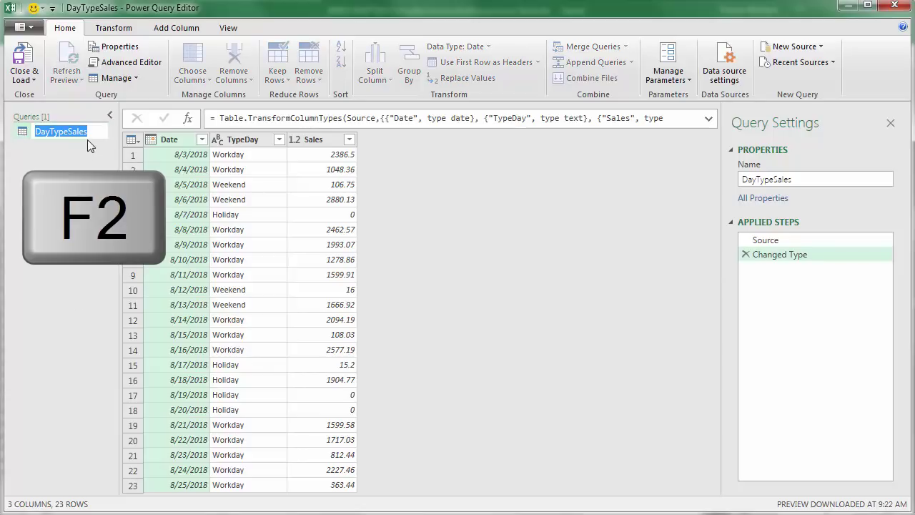
click(91, 134)
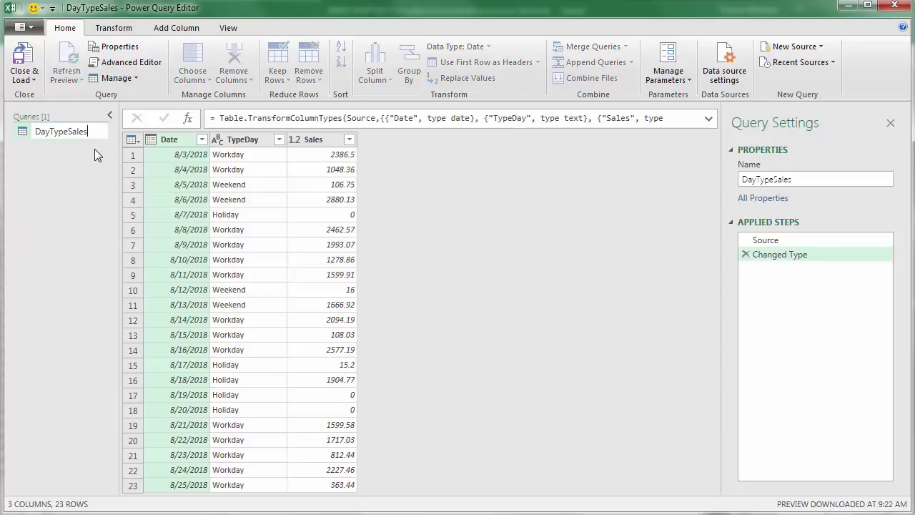
text(Global)
key(Return)
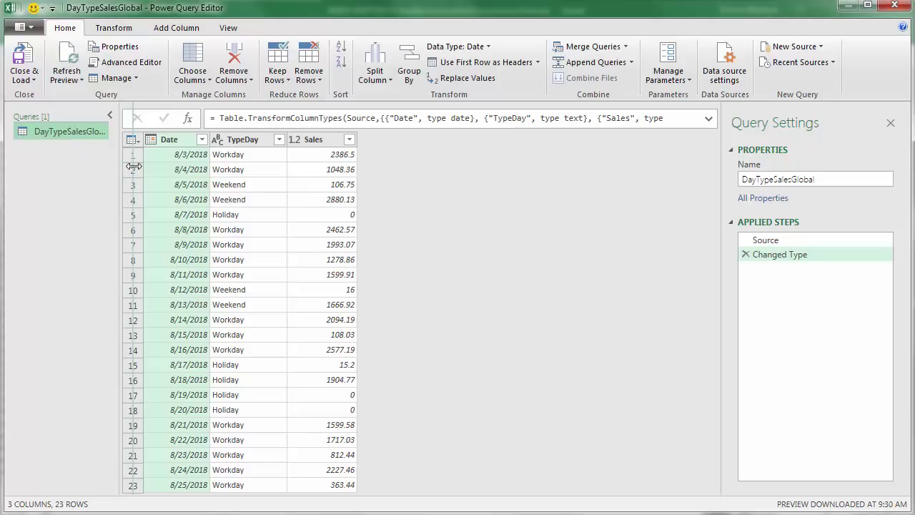
drag(148, 165, 180, 166)
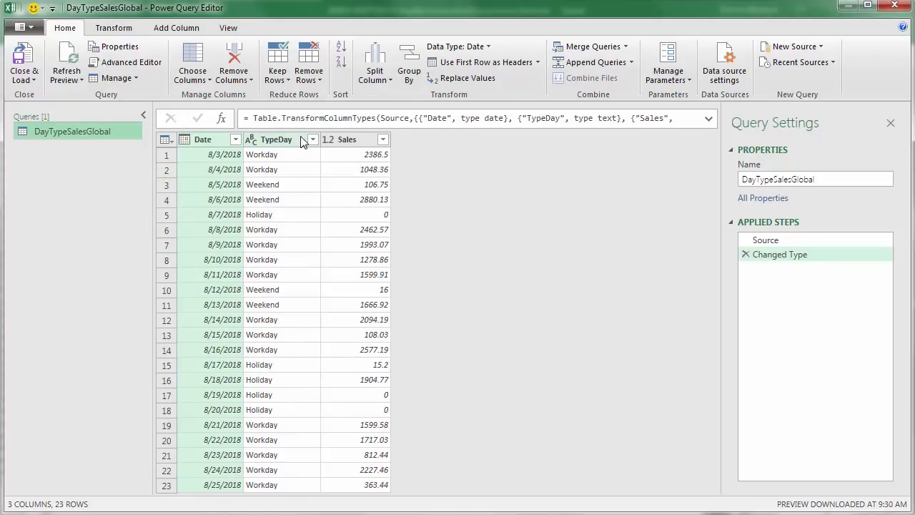
click(277, 140)
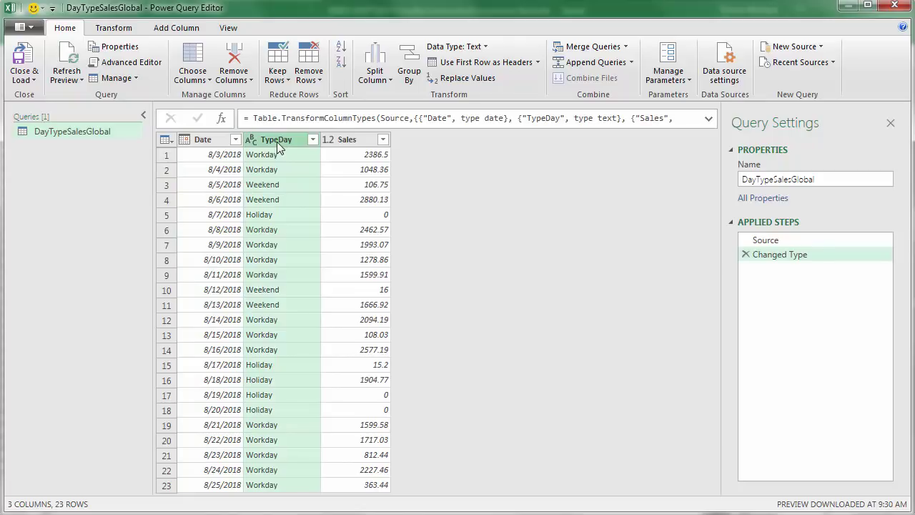
Start a Group By on TypeDay with a Total Sales column summing Sales.
right_click(276, 141)
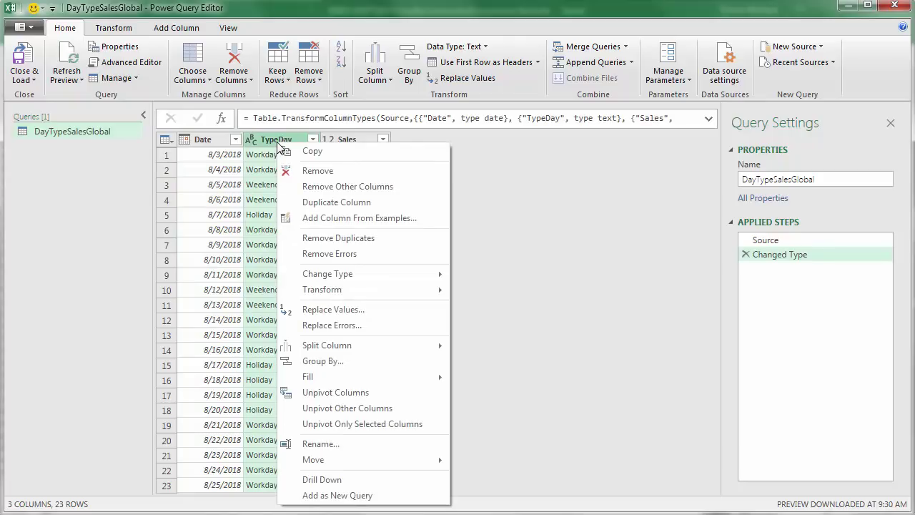
click(321, 361)
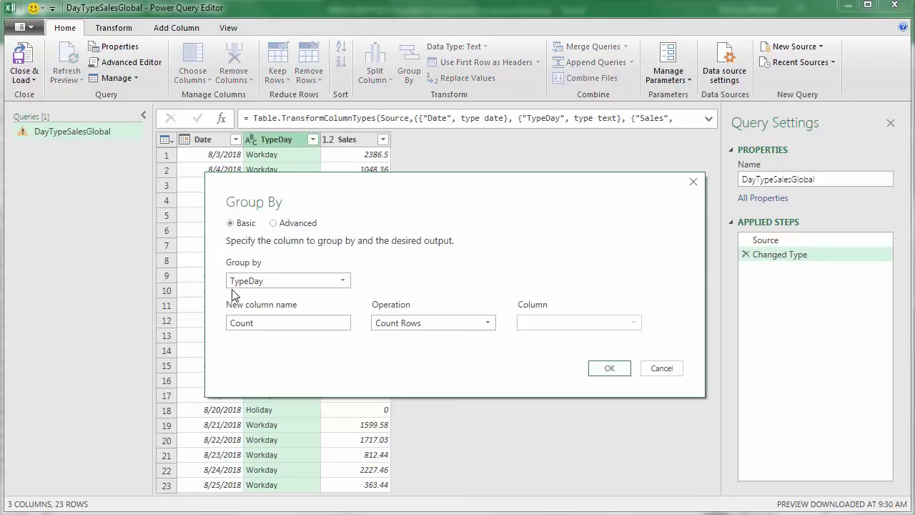
drag(258, 325, 187, 330)
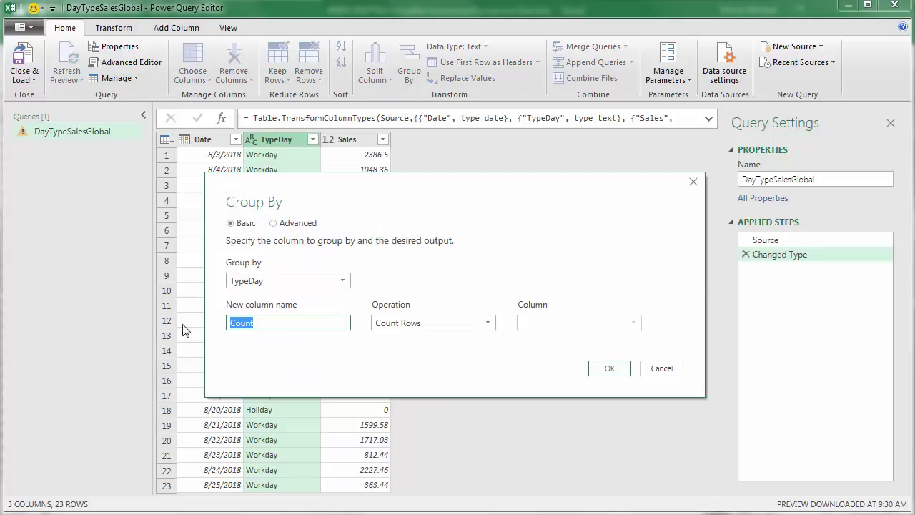
text(Total Sales)
key(Tab)
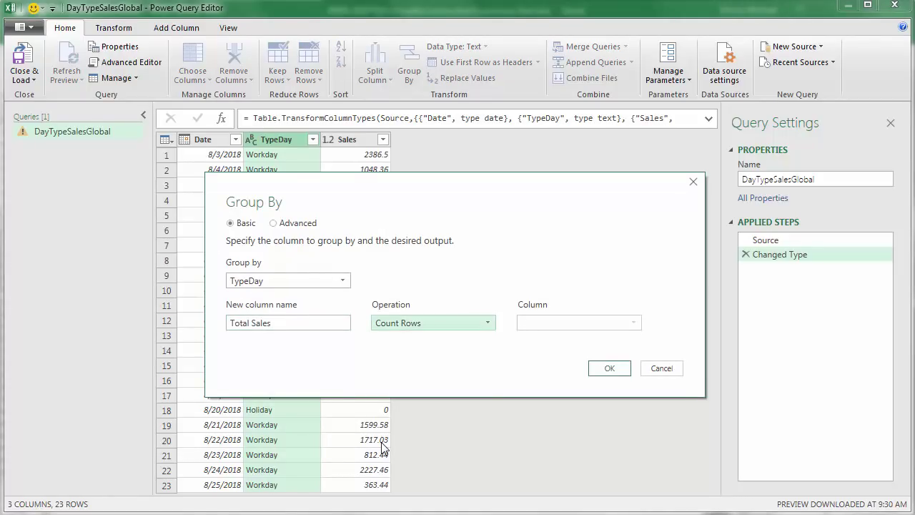
key(alt+Down)
key(Up)
key(Up)
key(Up)
key(Up)
key(Up)
key(Up)
key(Up)
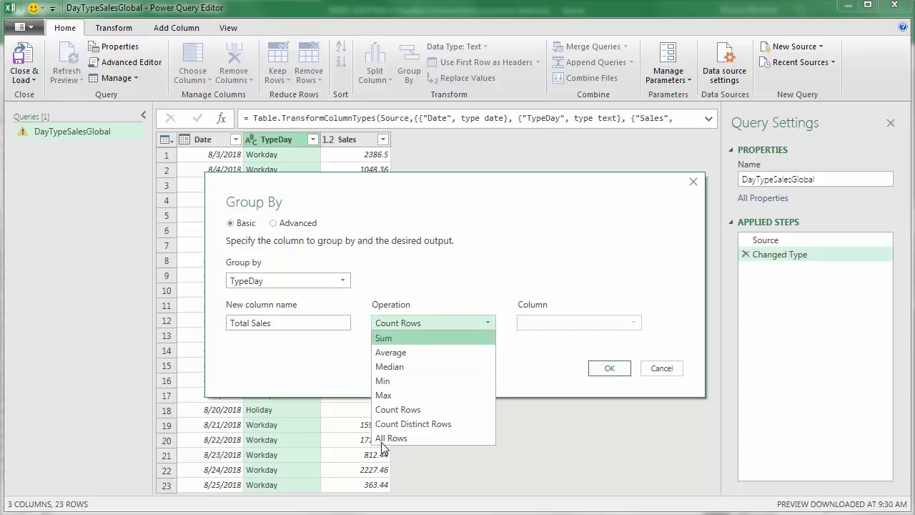
key(Return)
key(Tab)
key(alt+Down)
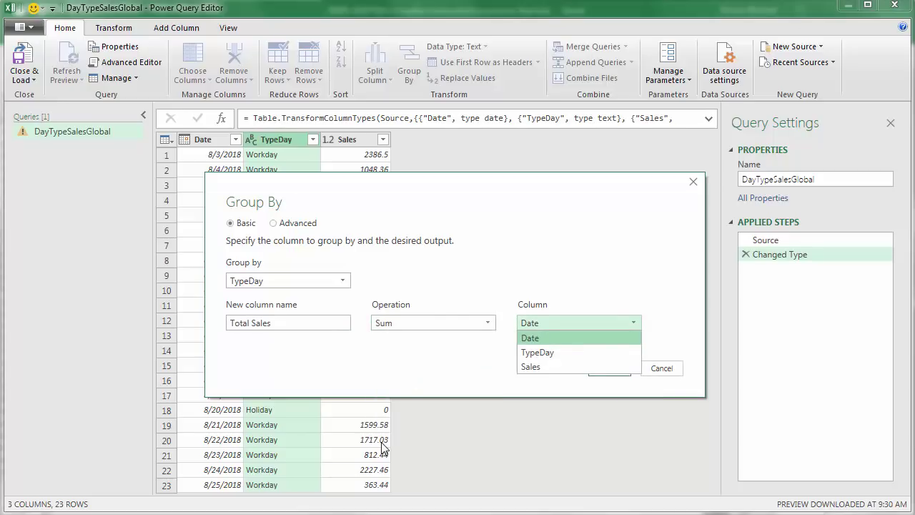
key(Down)
key(Down)
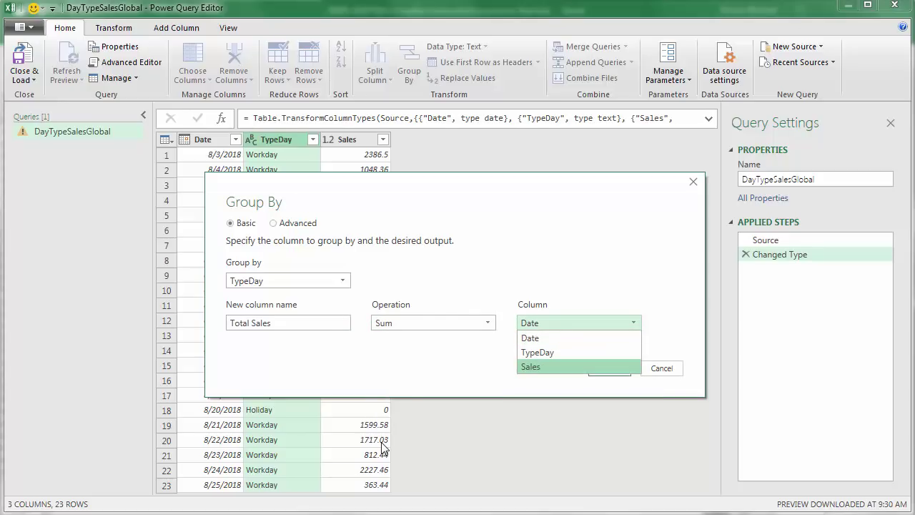
key(Return)
Add a Count Rows aggregation in advanced mode and apply the grouping.
click(272, 223)
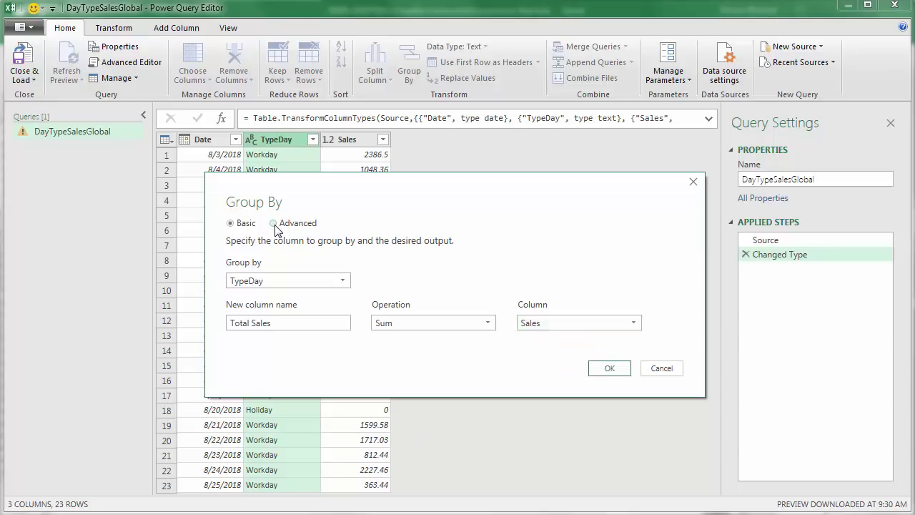
click(263, 391)
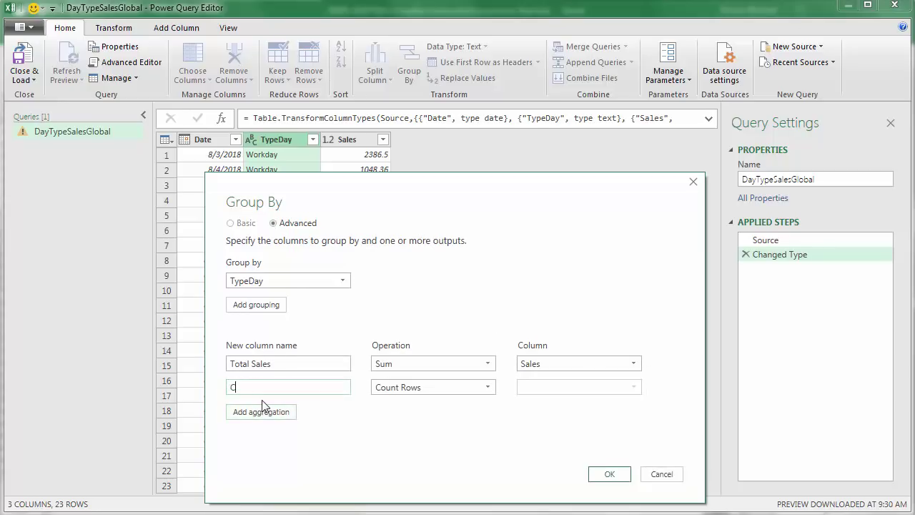
text(Count Rows)
click(487, 388)
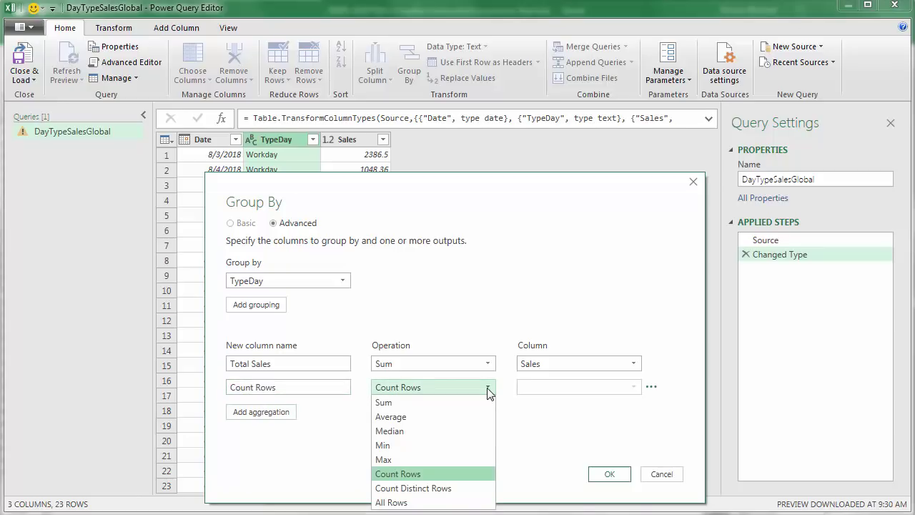
click(488, 393)
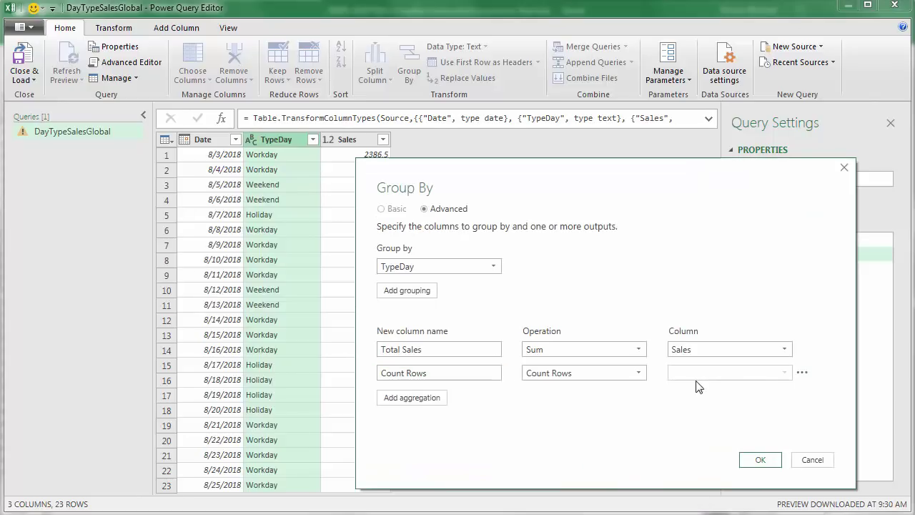
click(761, 461)
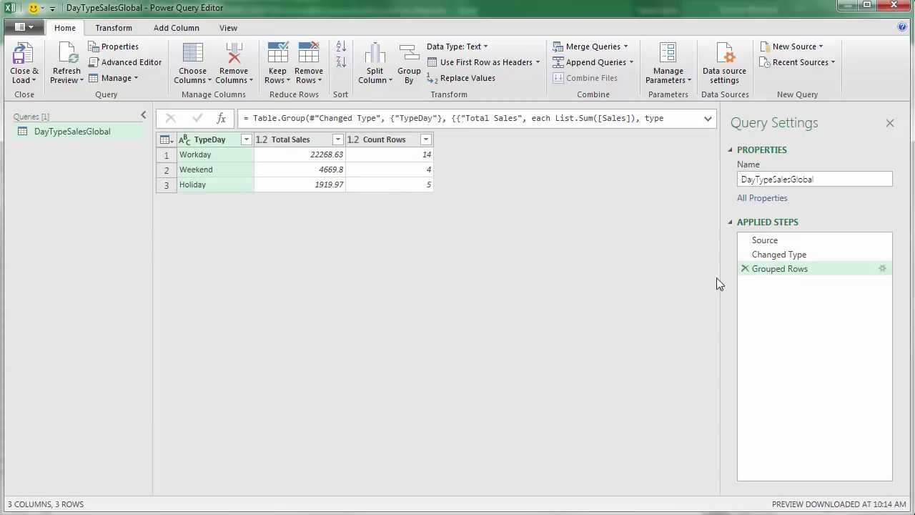
Expand the formula bar to read the full Table.Group formula of the Grouped Rows step.
drag(781, 269, 725, 170)
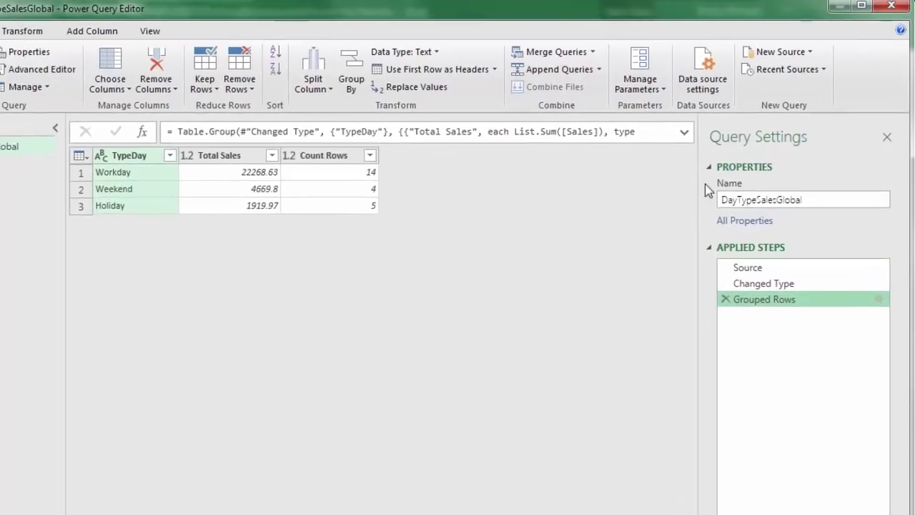
click(684, 132)
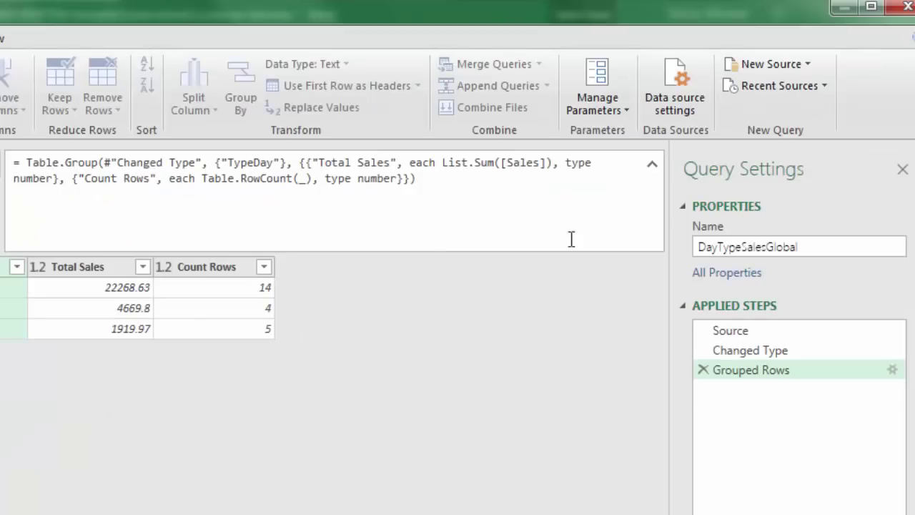
Review the Grouped Rows Group By settings without changes, then place the cursor in the formula bar.
double_click(734, 372)
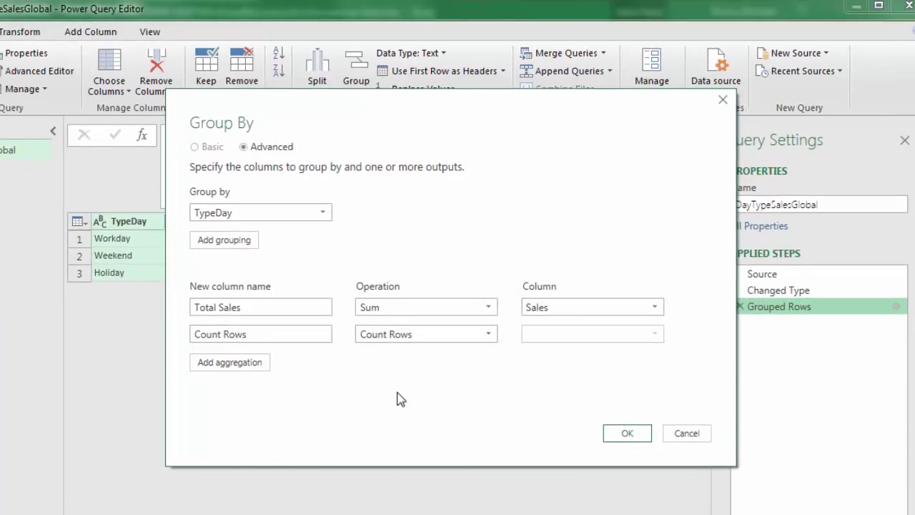
click(699, 434)
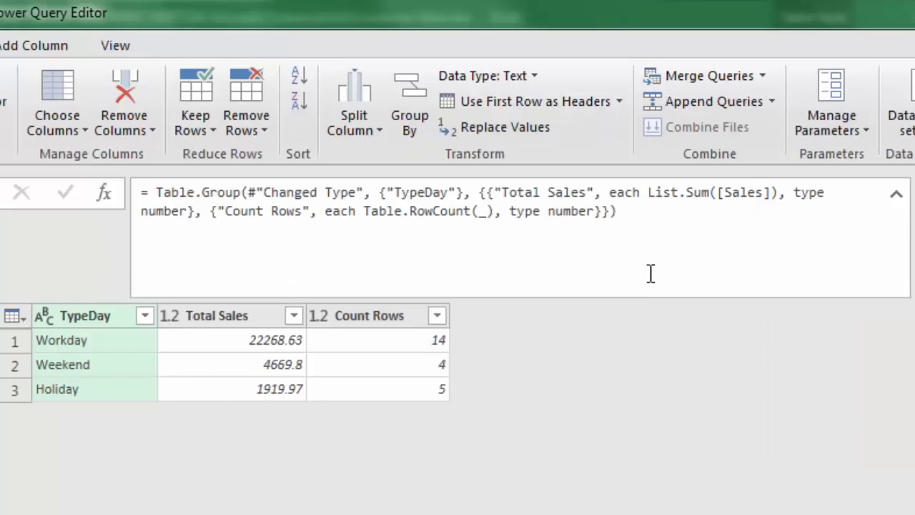
click(614, 212)
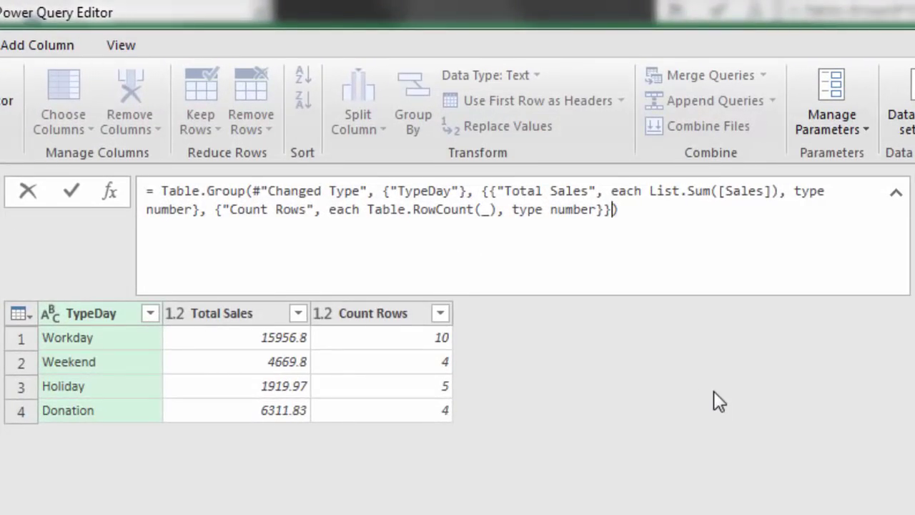
Append ,GroupKind.Global as the fourth Table.Group argument, restoring three TypeDay groups.
text(,GroupKind)
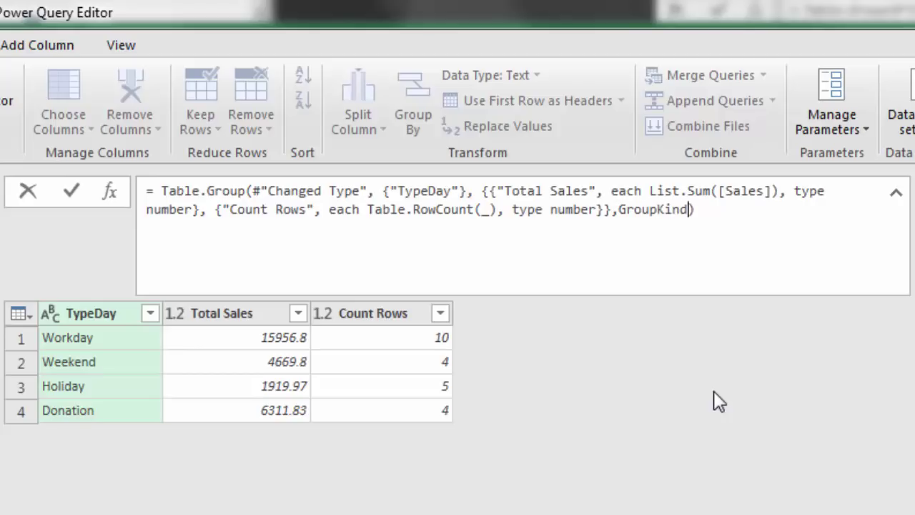
text(.)
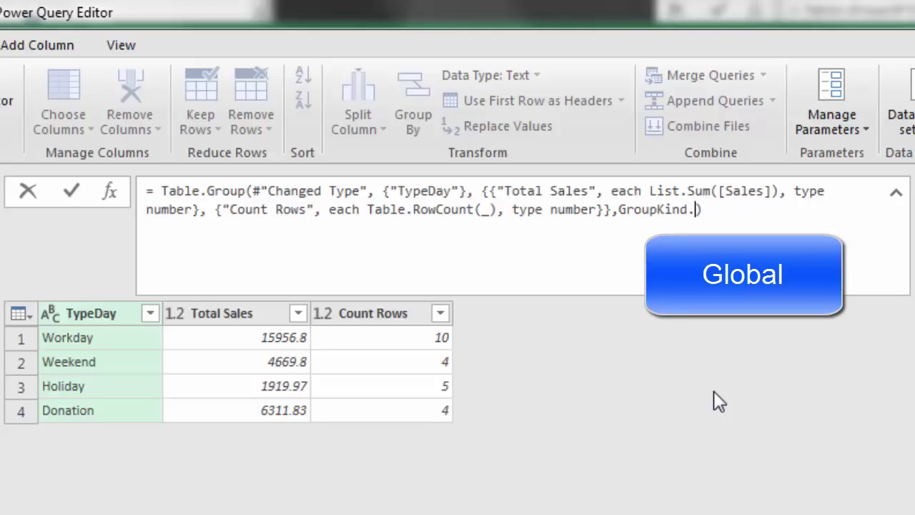
text(Global)
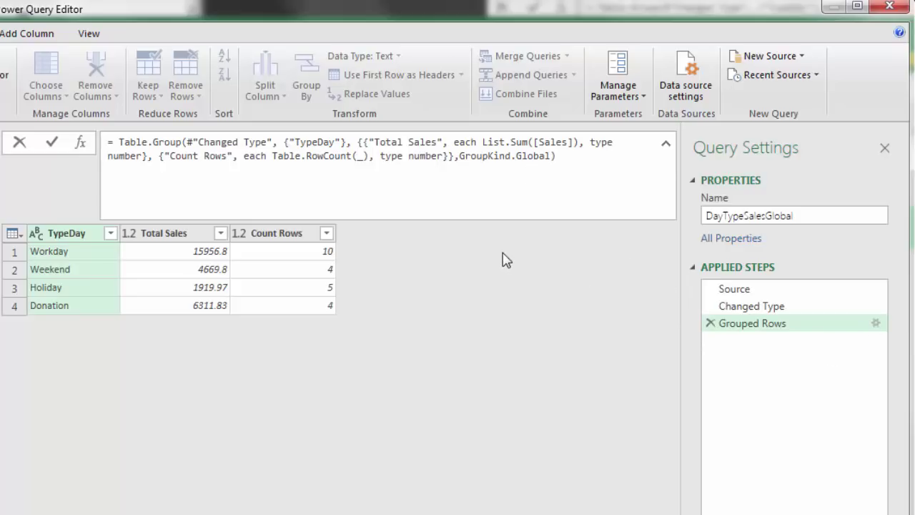
key(Return)
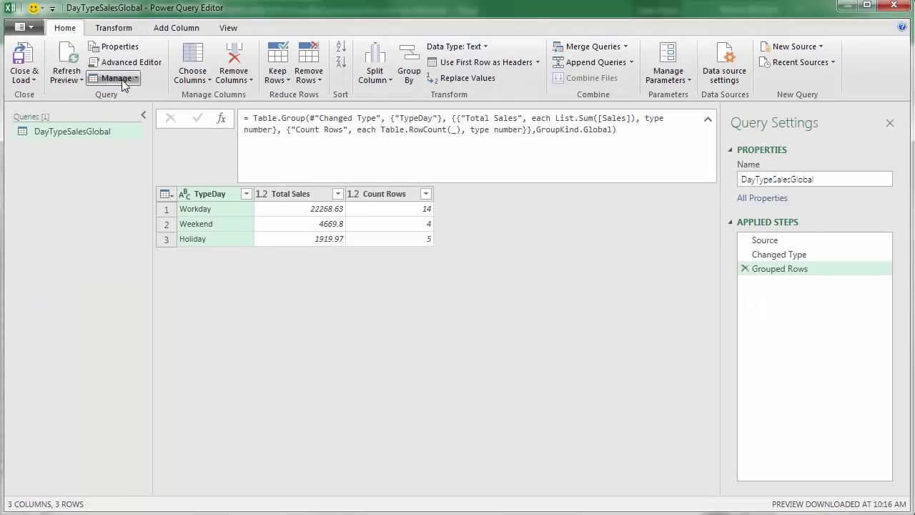
Close Power Query and load DayTypeSalesGlobal as a table at cell H16 of the existing worksheet.
click(26, 60)
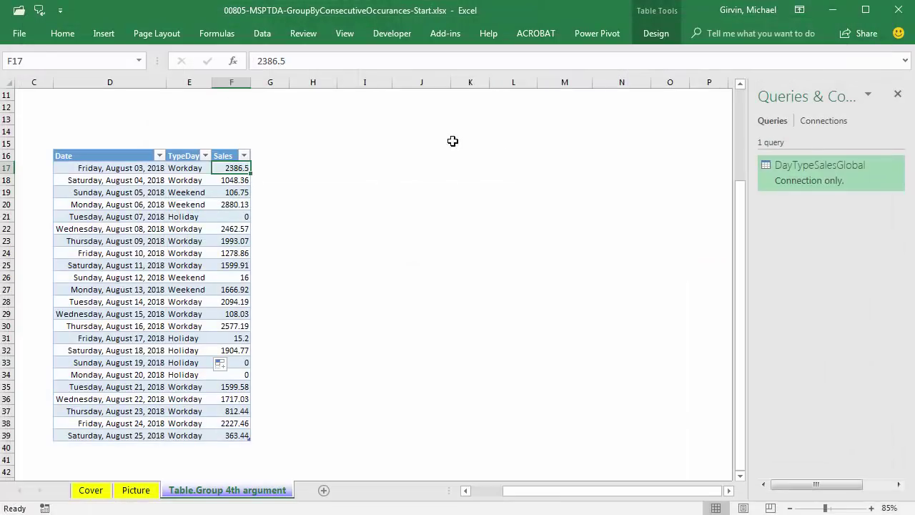
mouse_move(832, 183)
right_click(807, 176)
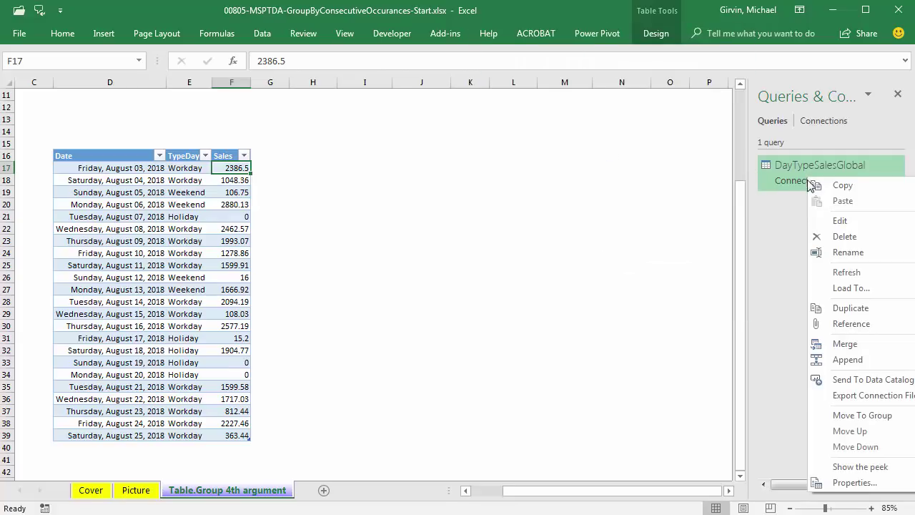
click(835, 288)
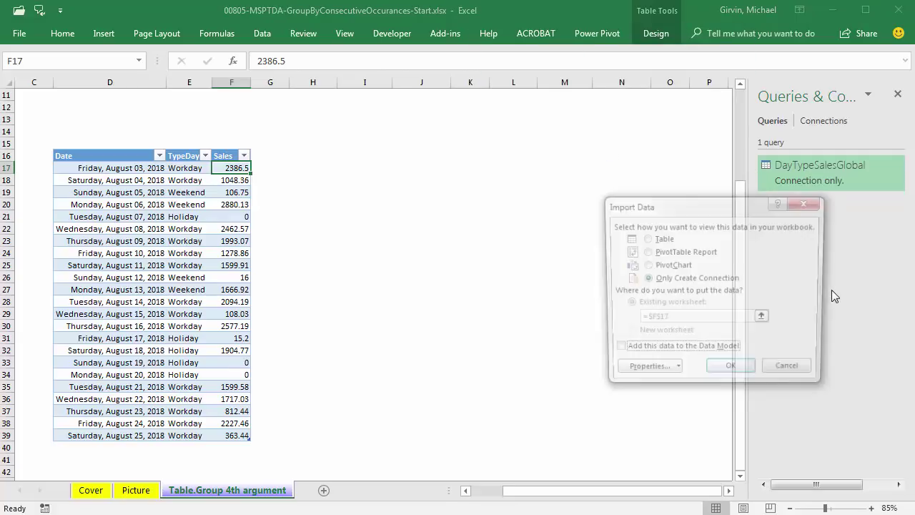
click(656, 241)
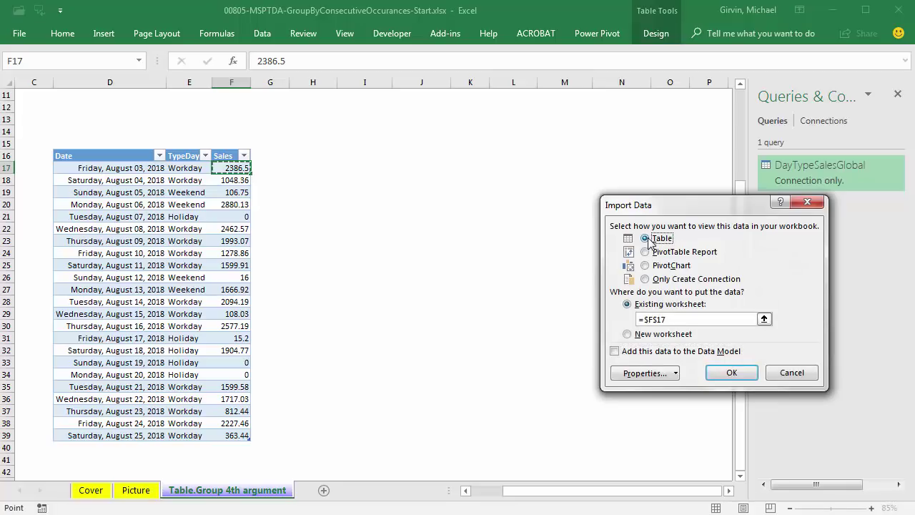
click(305, 156)
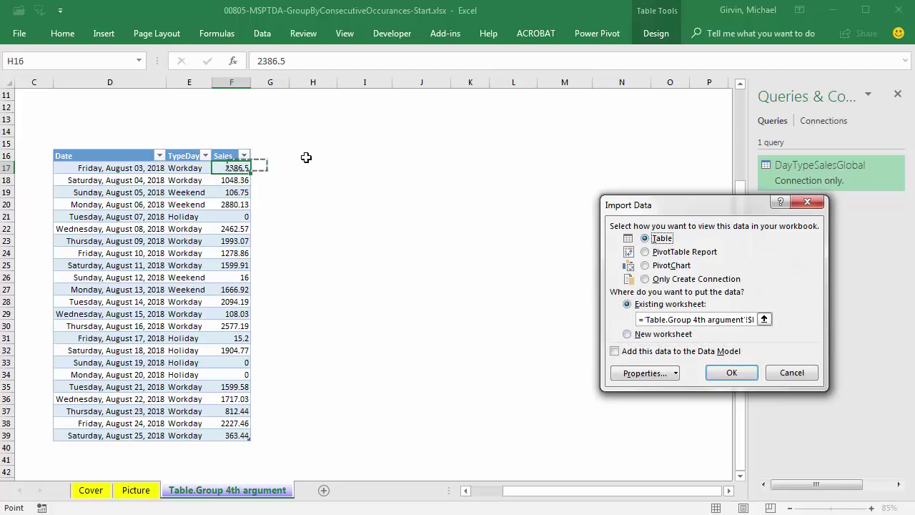
click(732, 372)
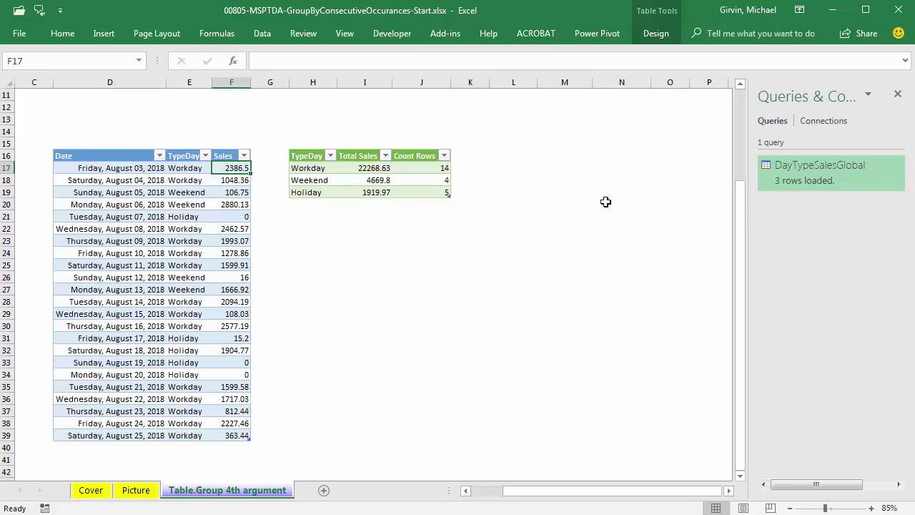
Reopen DayTypeSalesGlobal, create a reference query from it and inspect its M code.
double_click(830, 175)
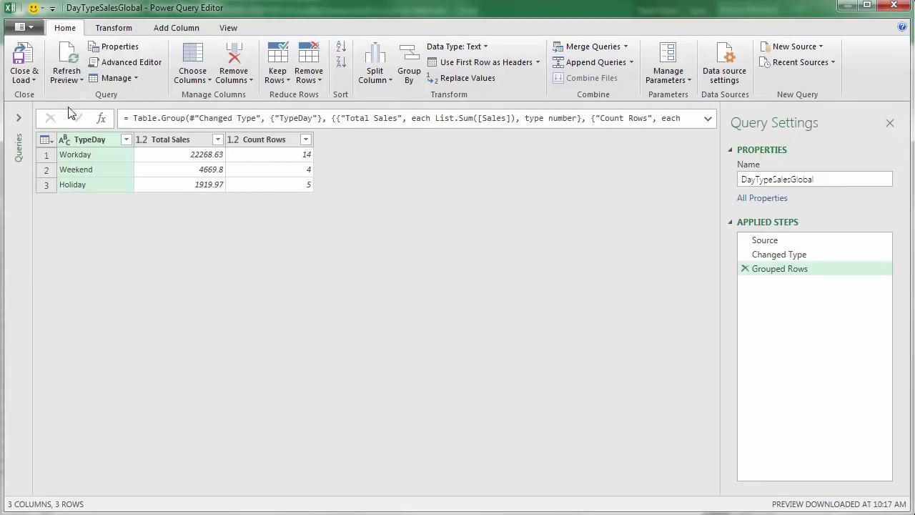
click(21, 118)
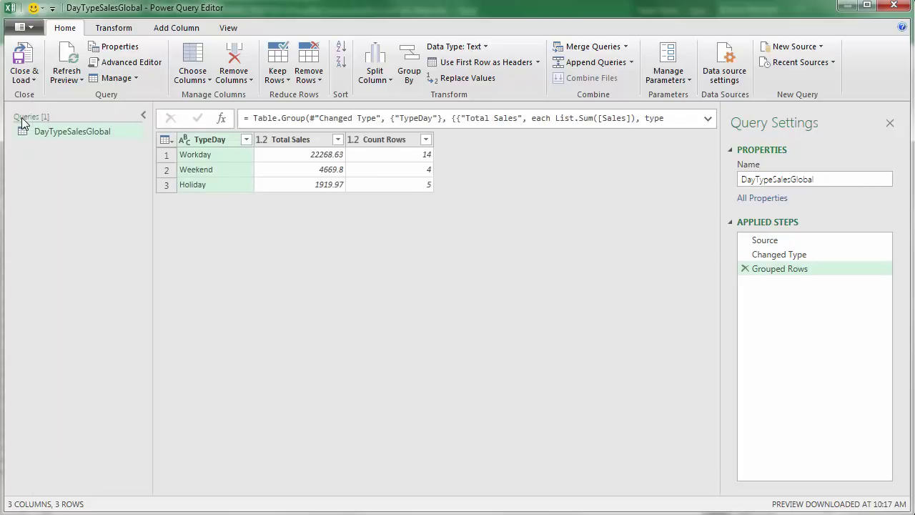
right_click(76, 131)
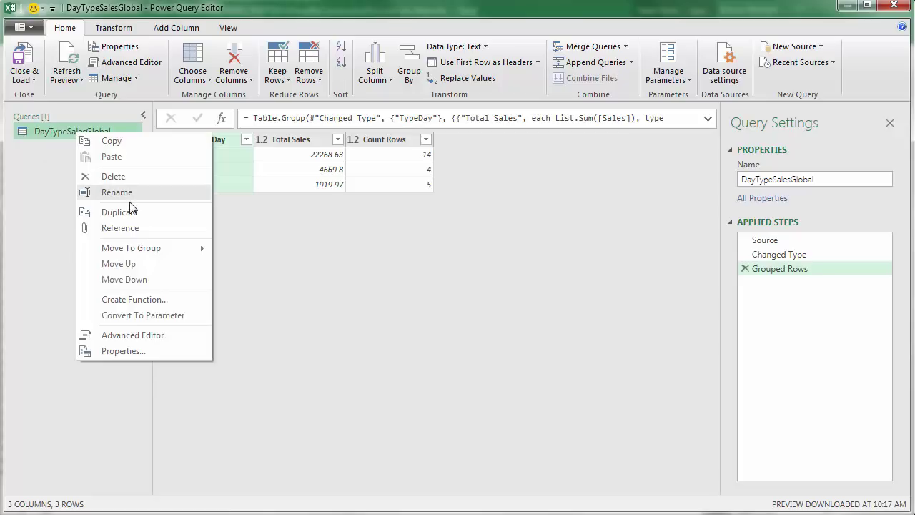
click(147, 234)
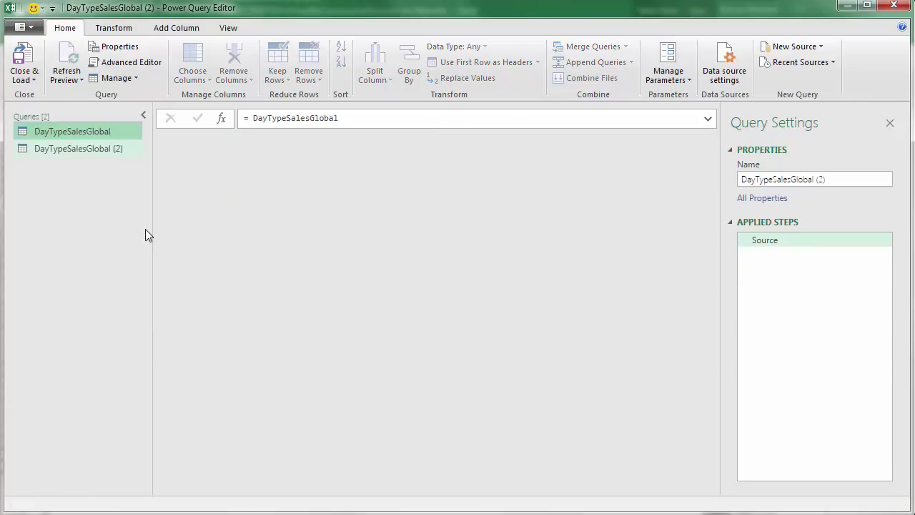
click(118, 67)
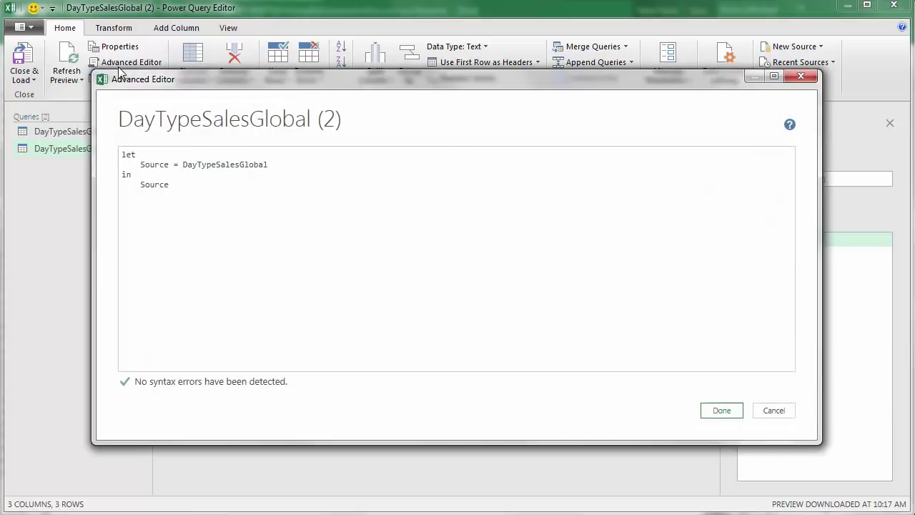
drag(213, 86, 229, 113)
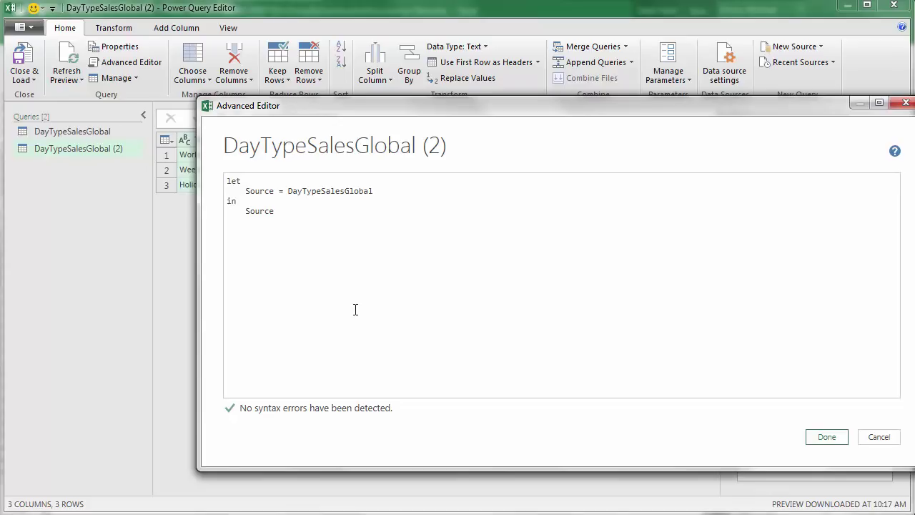
click(879, 437)
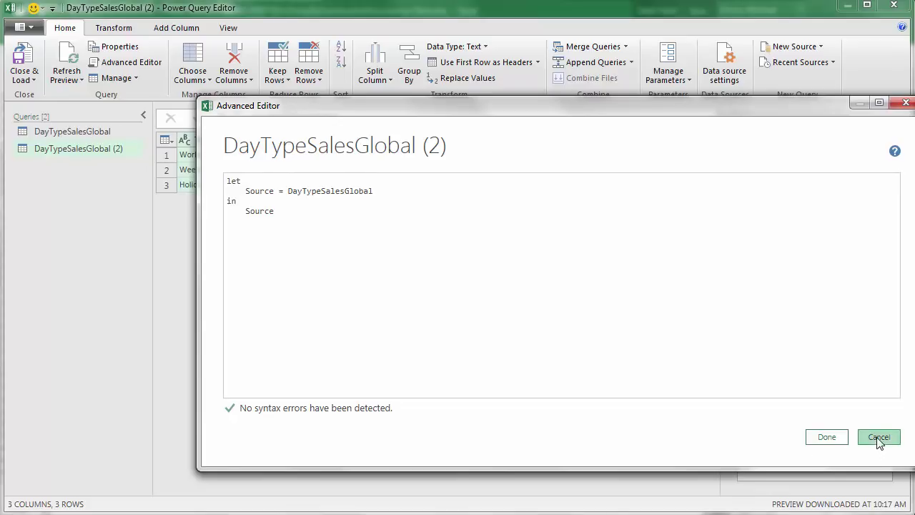
Delete the DayTypeSalesGlobal (2) reference query.
click(93, 149)
key(Delete)
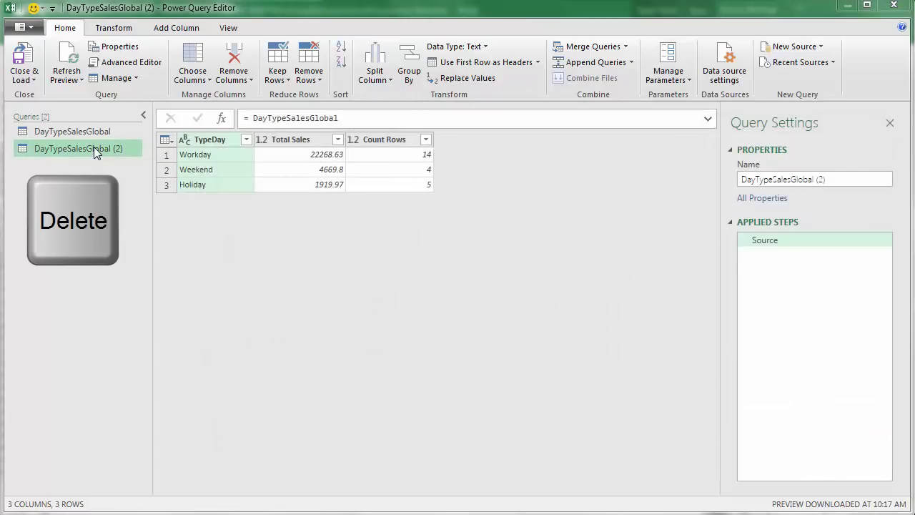
click(720, 231)
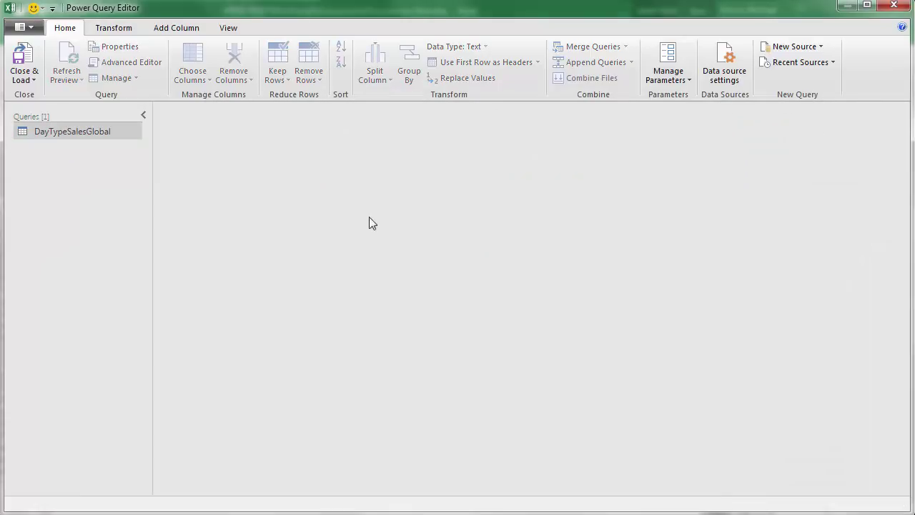
Duplicate DayTypeSalesGlobal into DayTypeSalesGlobal (2) and review its M code in the Advanced Editor.
right_click(96, 132)
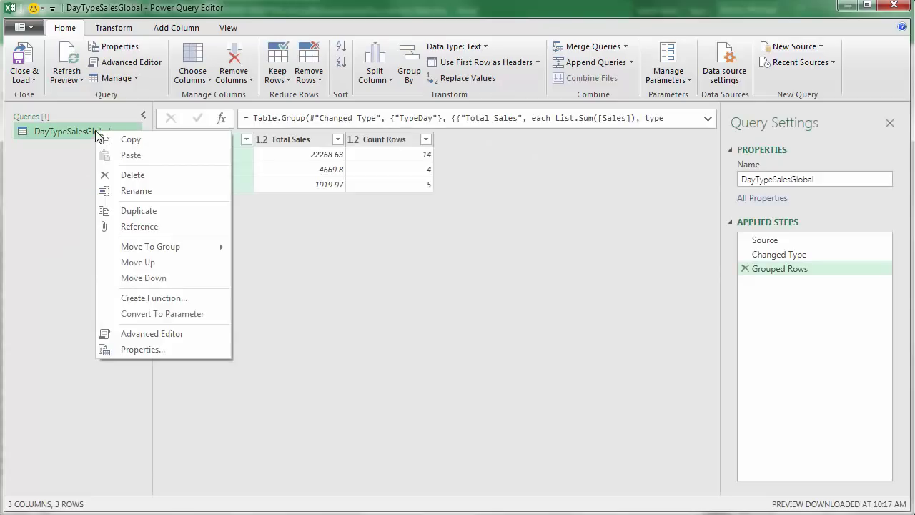
click(147, 211)
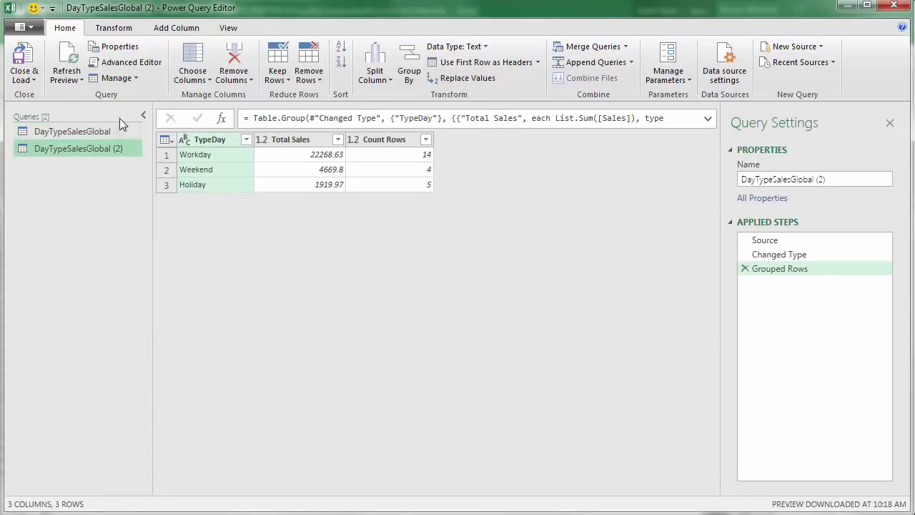
click(130, 64)
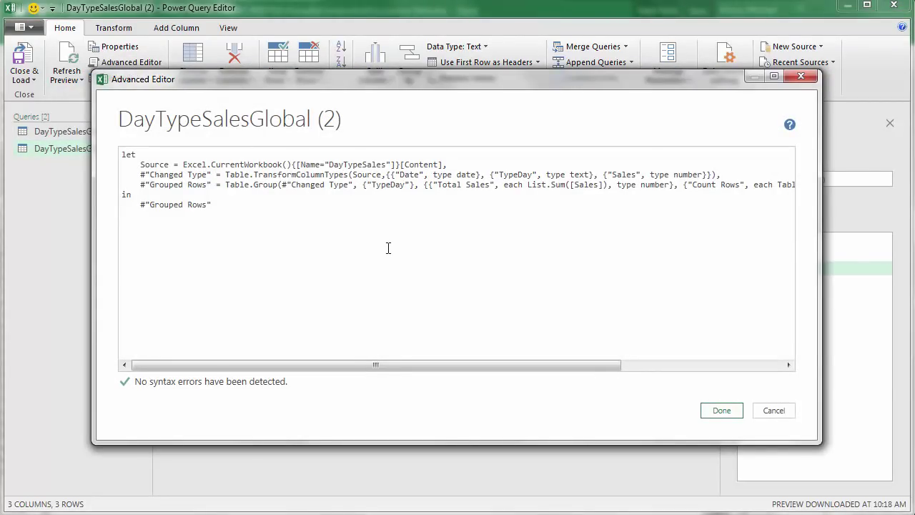
click(773, 410)
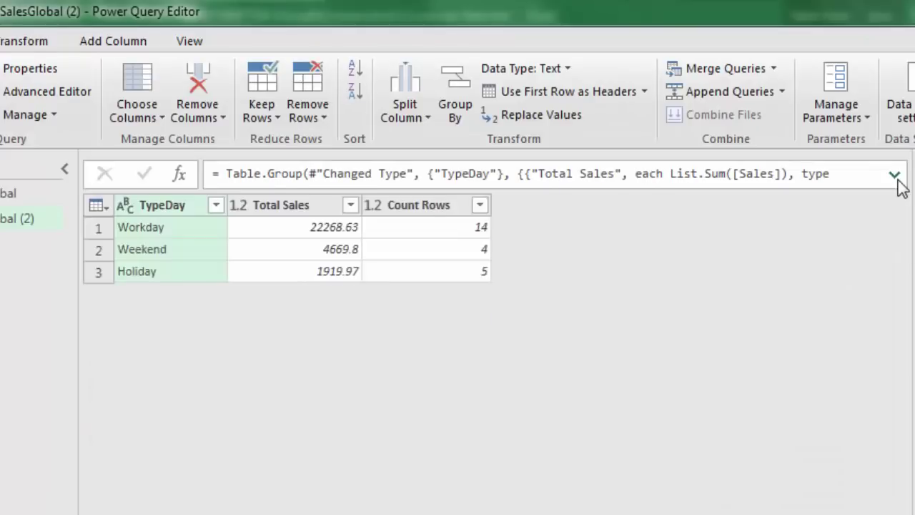
Change GroupKind.Global to GroupKind.Local in the Table.Group formula, giving 8 consecutive-run groups.
click(895, 176)
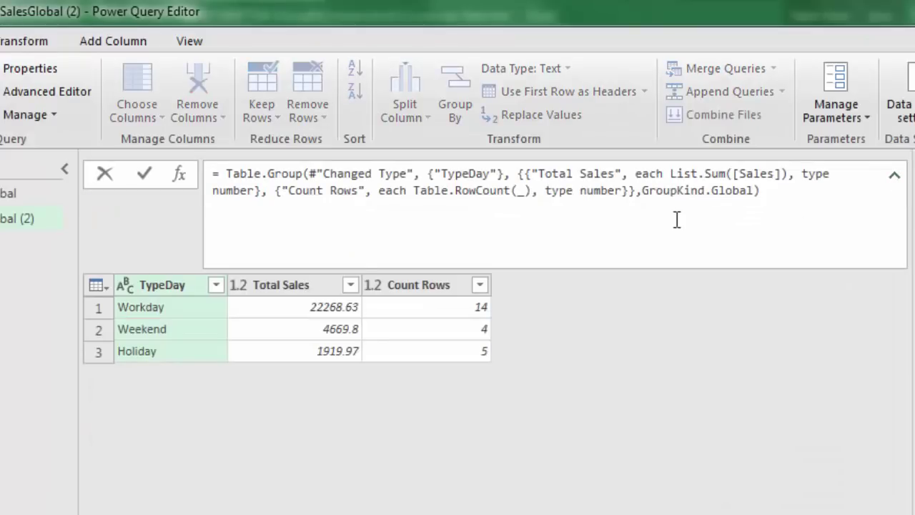
double_click(744, 191)
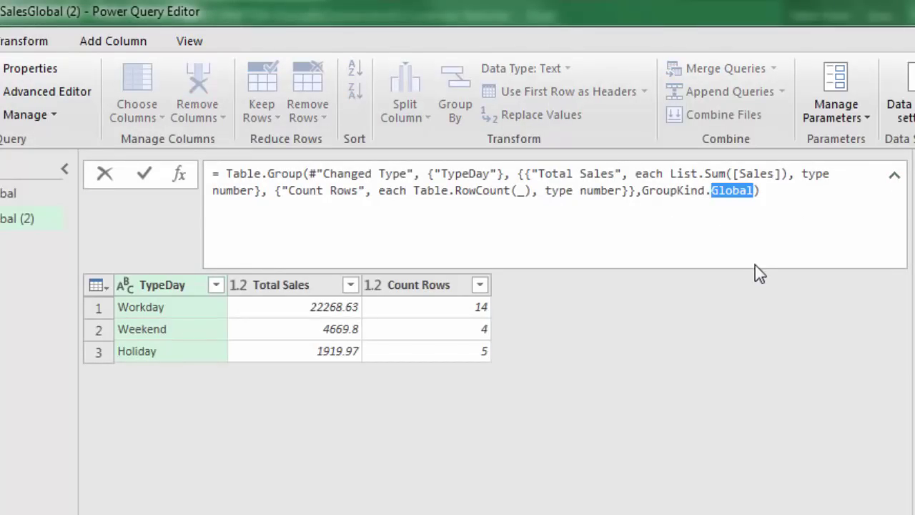
text(Local)
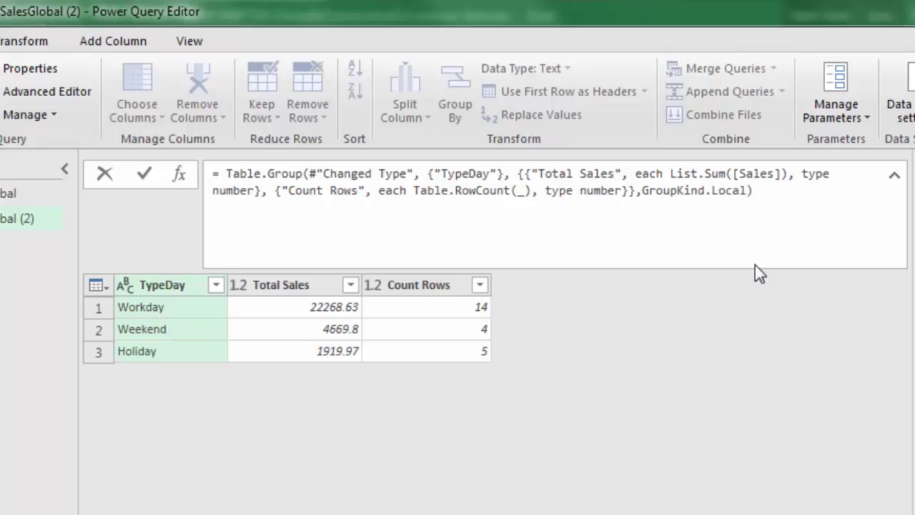
key(Return)
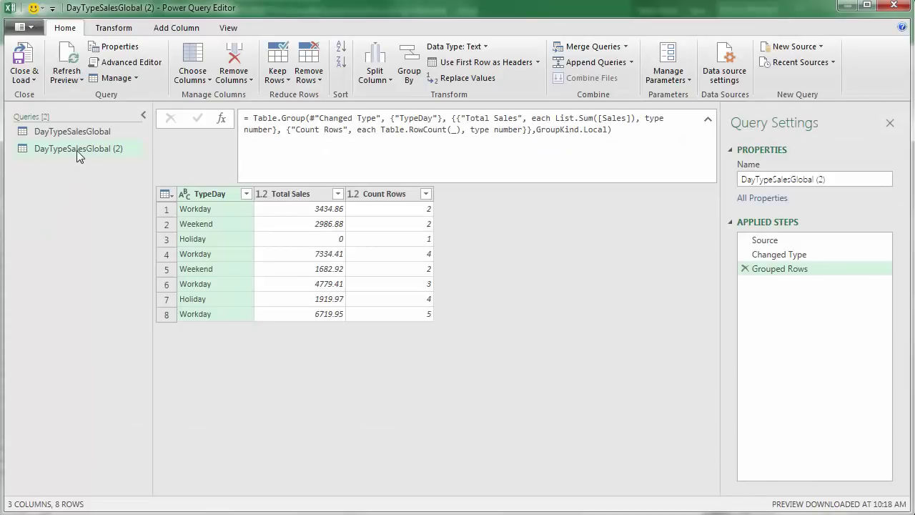
Rename the duplicated query to DayTypeSalesLocal and open the Close & Load options.
click(14, 219)
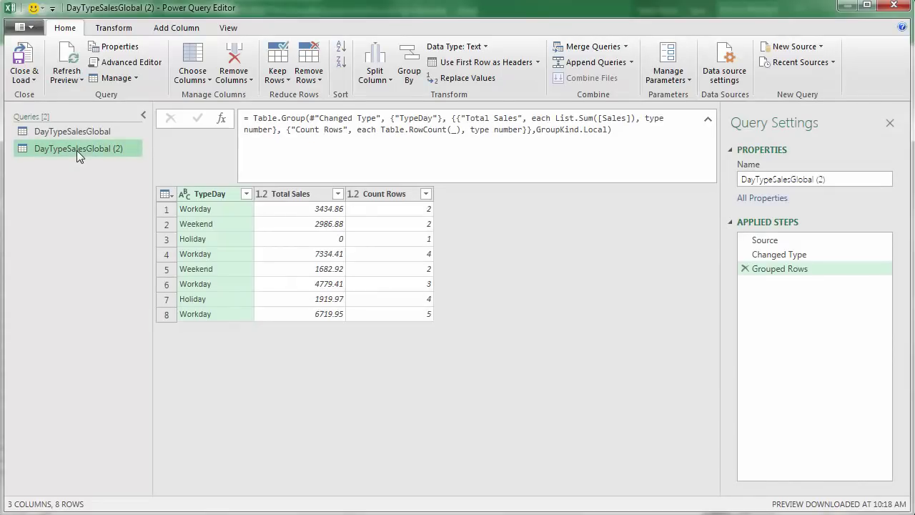
key(F2)
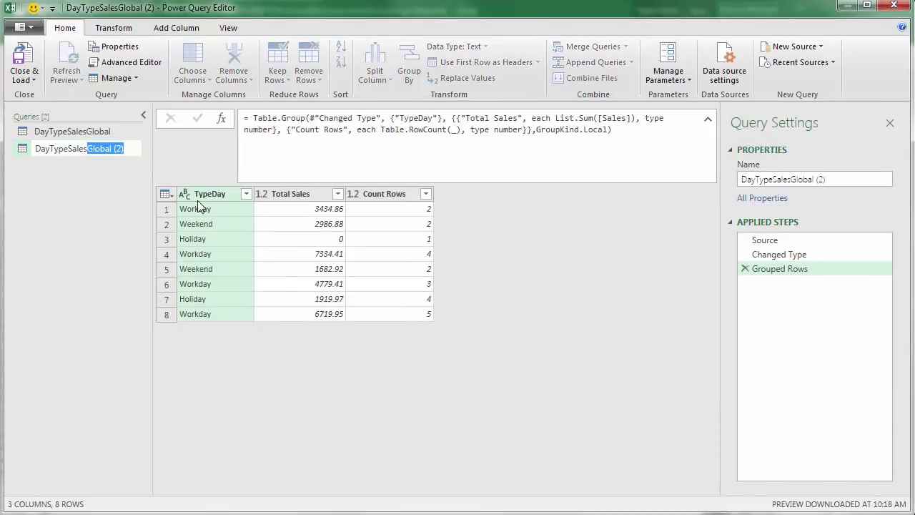
text(Loc)
key(Return)
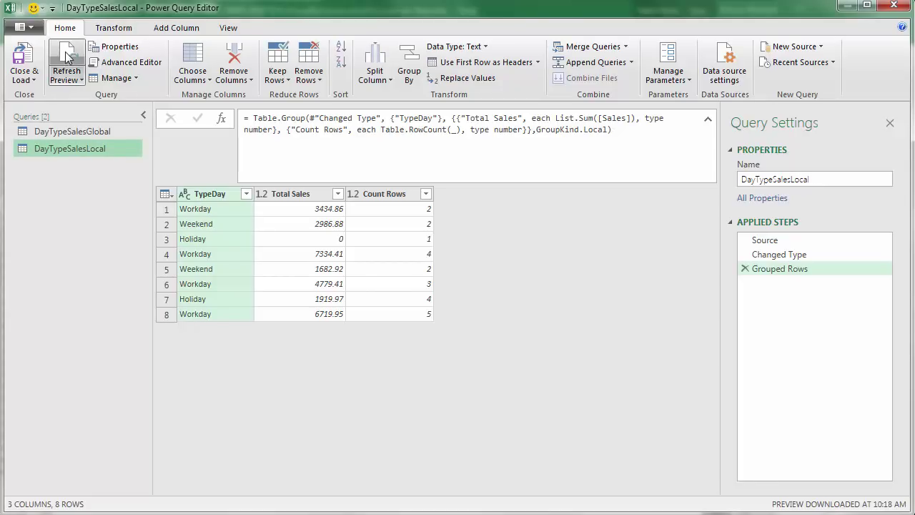
click(32, 82)
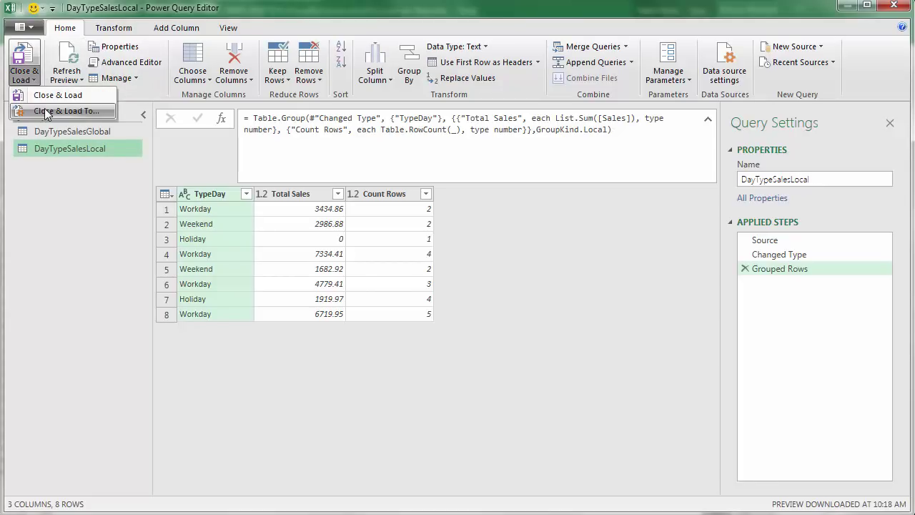
Load DayTypeSalesLocal as a table on the existing worksheet at cell L16.
click(46, 111)
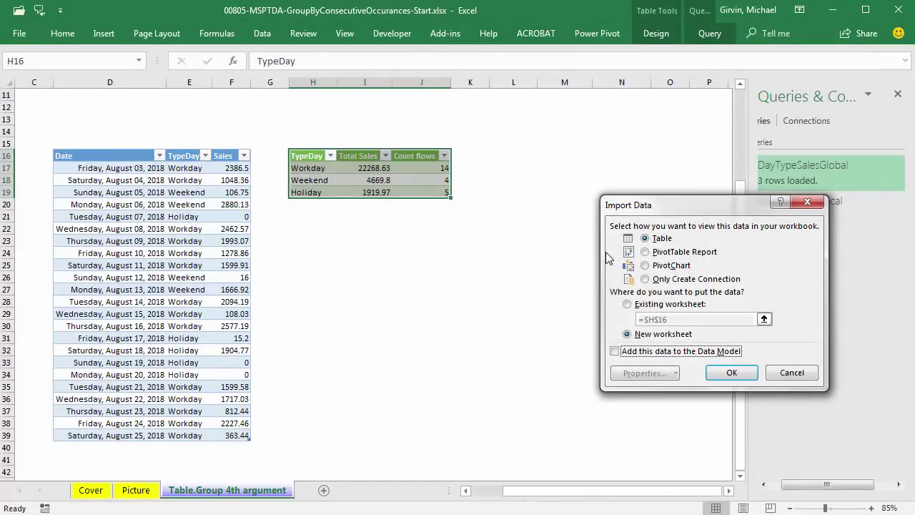
click(627, 304)
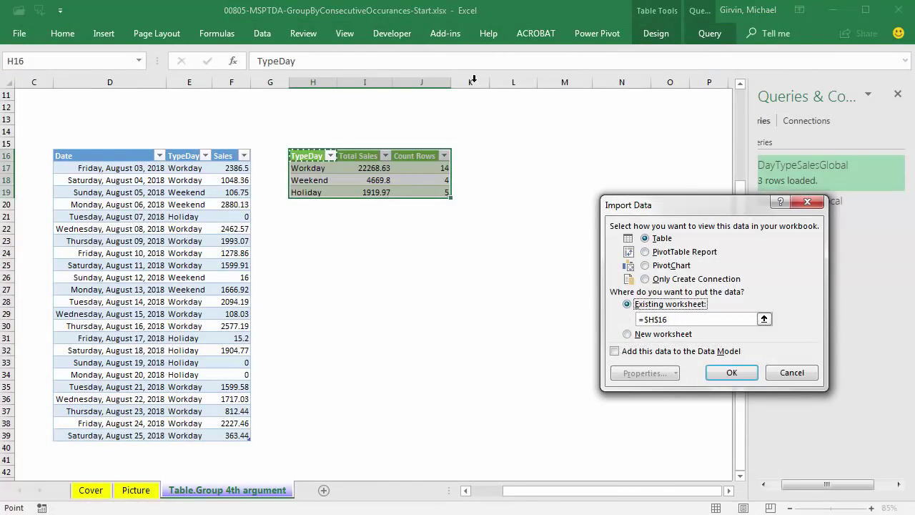
click(516, 143)
click(515, 155)
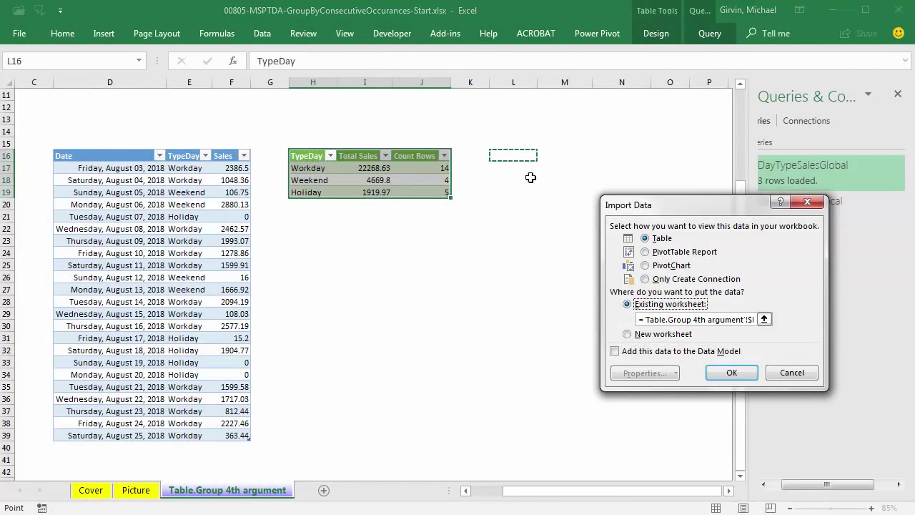
click(733, 373)
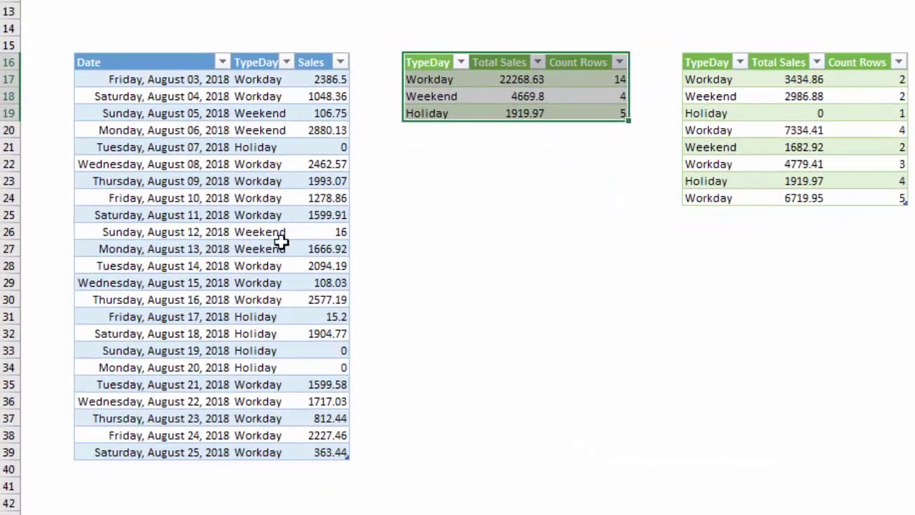
Fill Donation into the TypeDay cells E23:E24 and E37:E38 at once.
drag(251, 180, 255, 196)
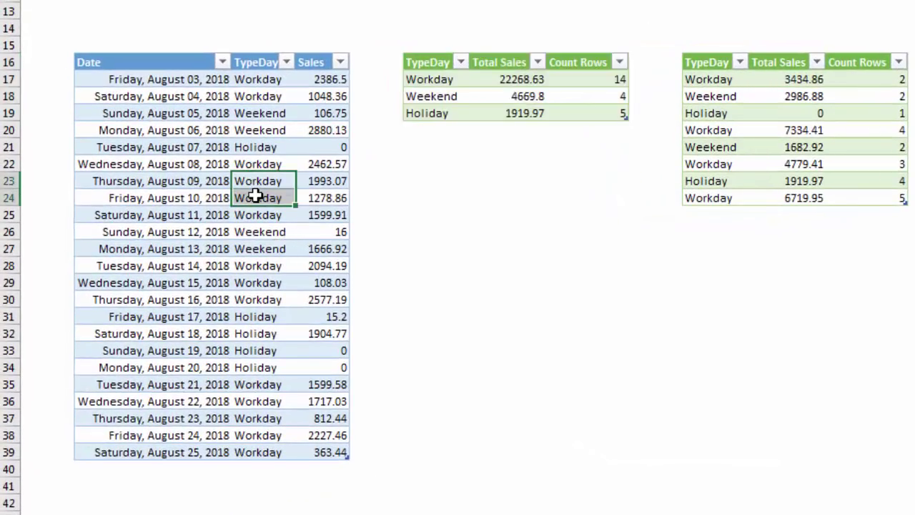
ctrl+click(255, 420)
drag(255, 421, 257, 432)
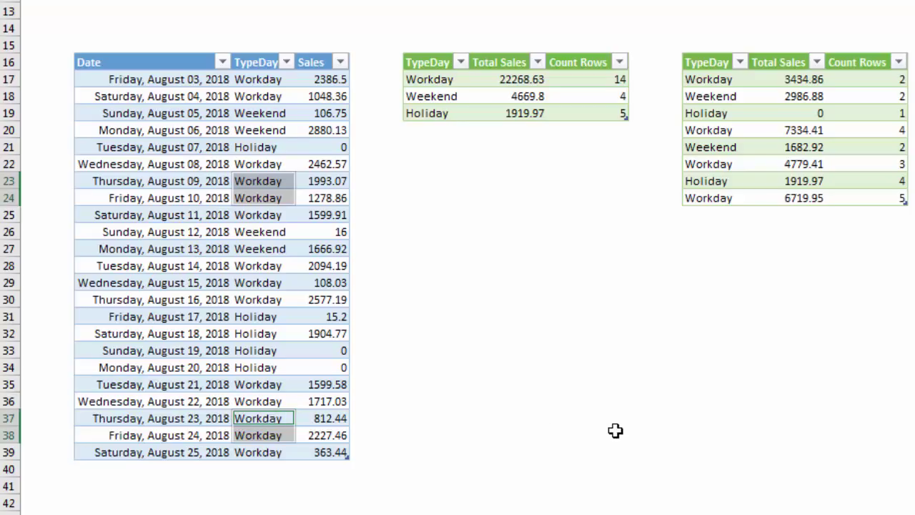
text(Donation)
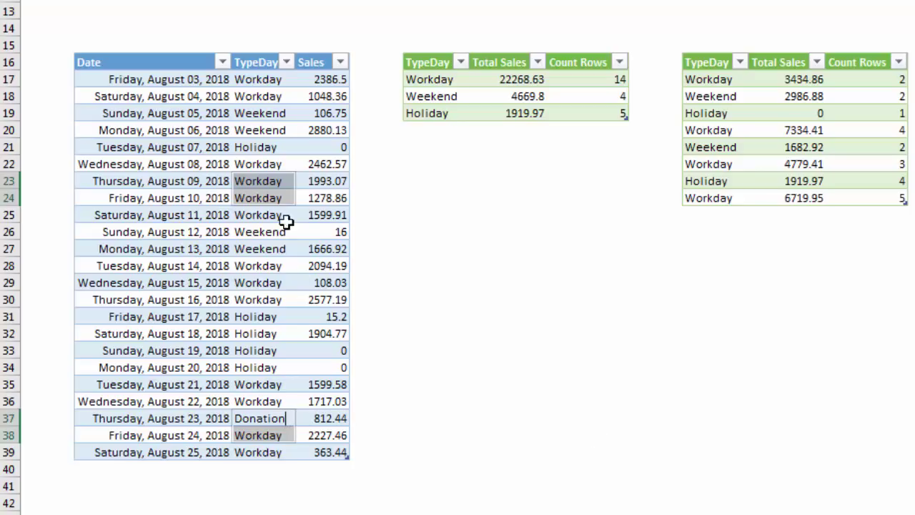
key(ctrl+Return)
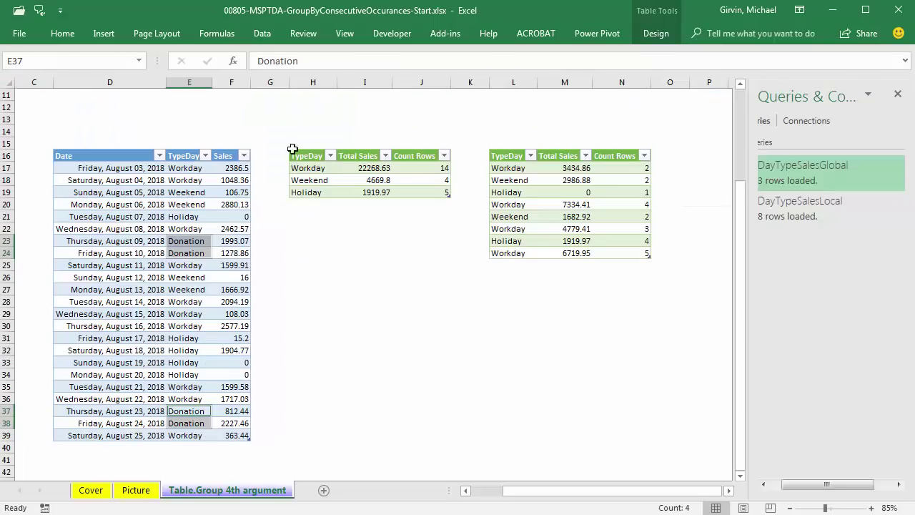
Refresh all workbook queries with Ctrl+Alt+F5 to update both Group By tables.
click(266, 34)
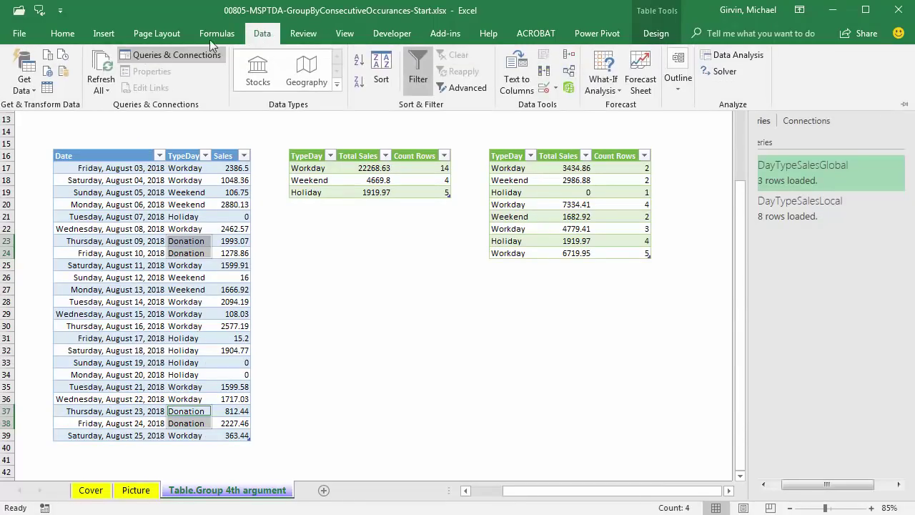
click(492, 341)
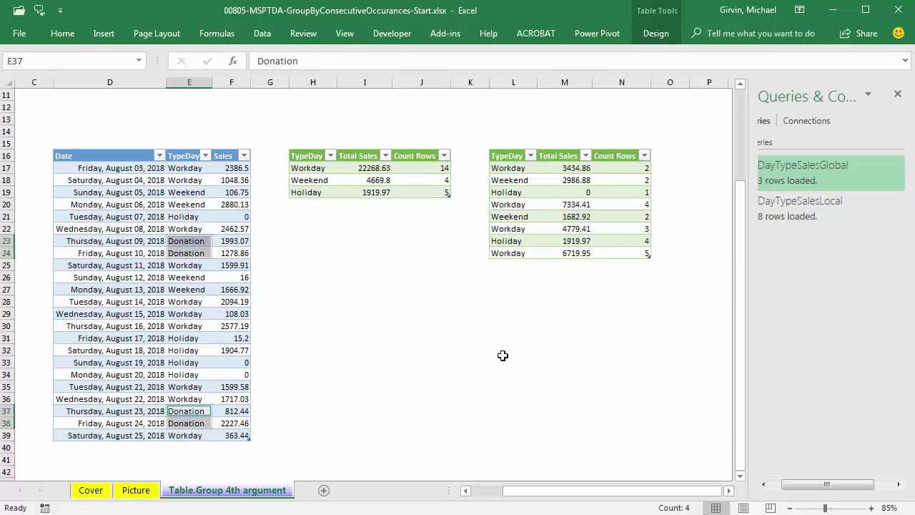
key(ctrl+alt+F5)
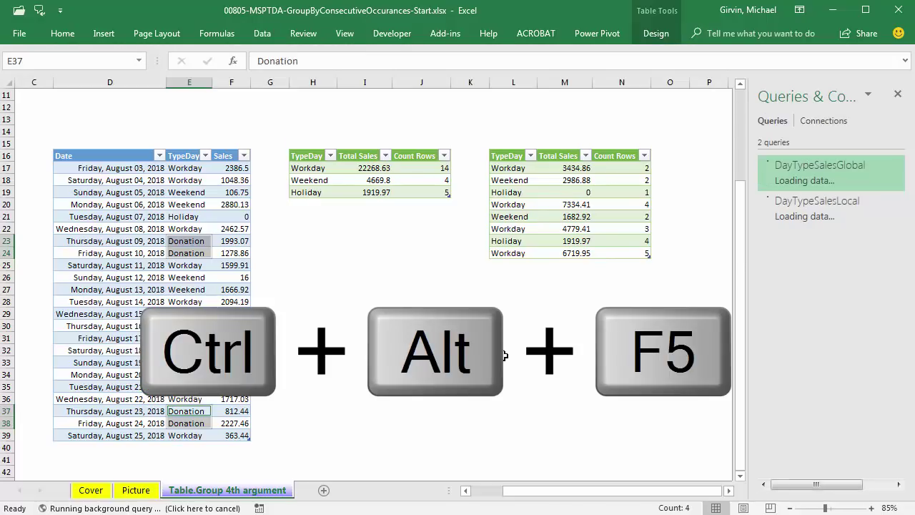